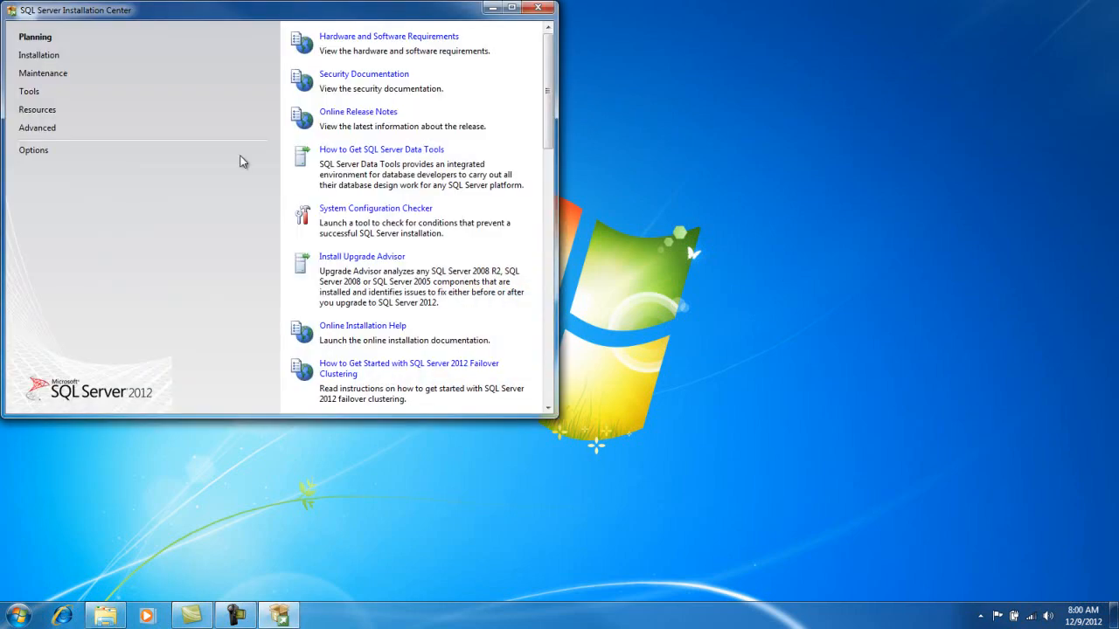
Launch a new SQL Server stand-alone installation and continue past the initial setup support rules check
drag(284, 12, 532, 68)
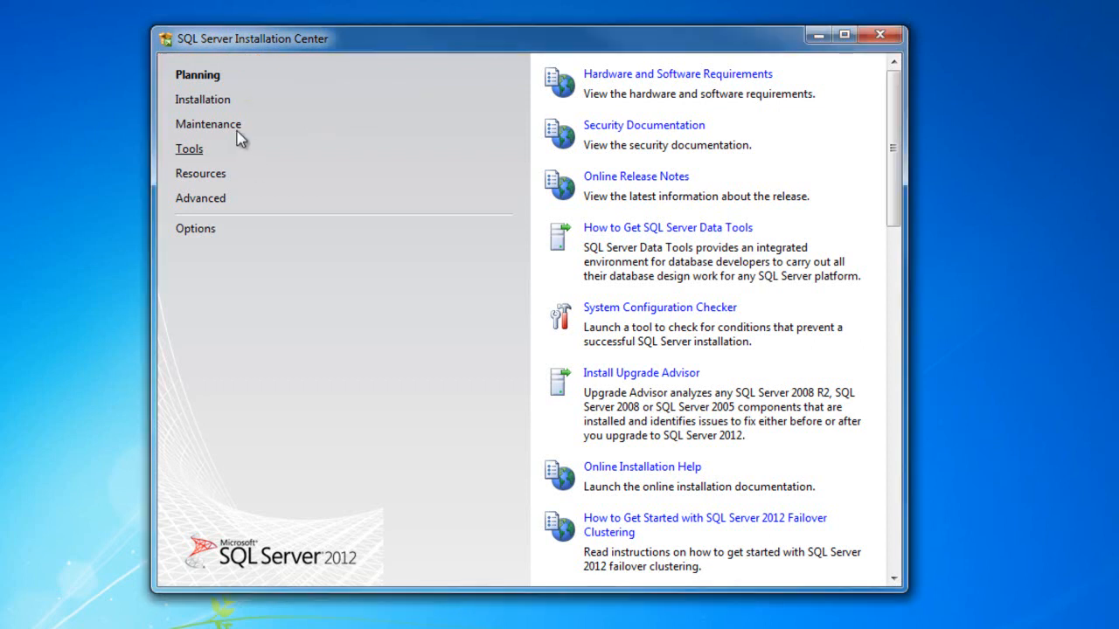
click(201, 102)
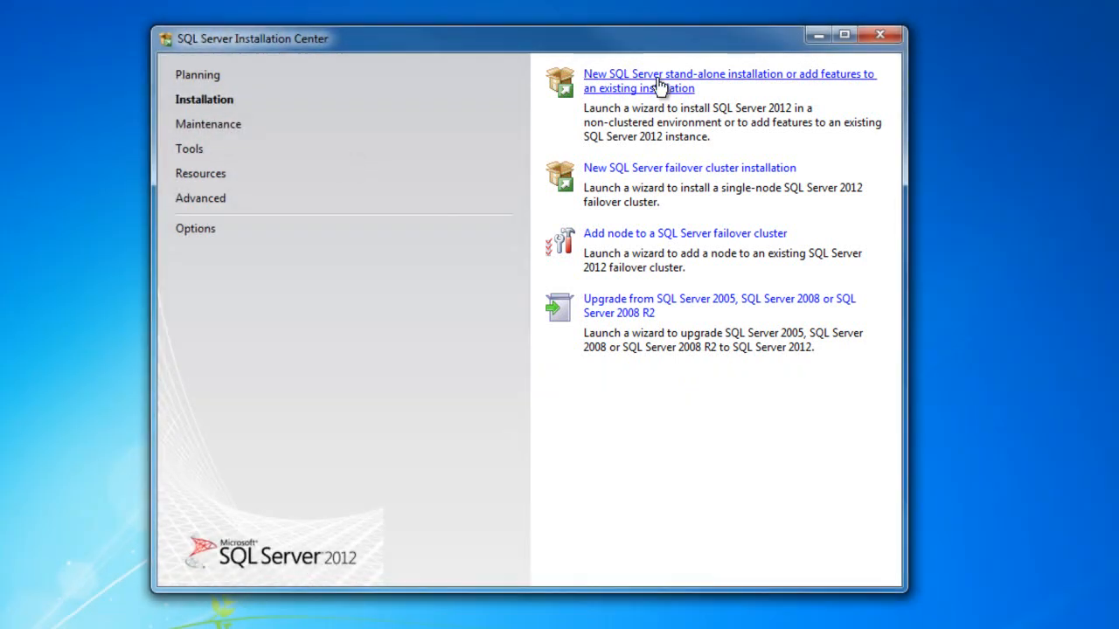
click(612, 87)
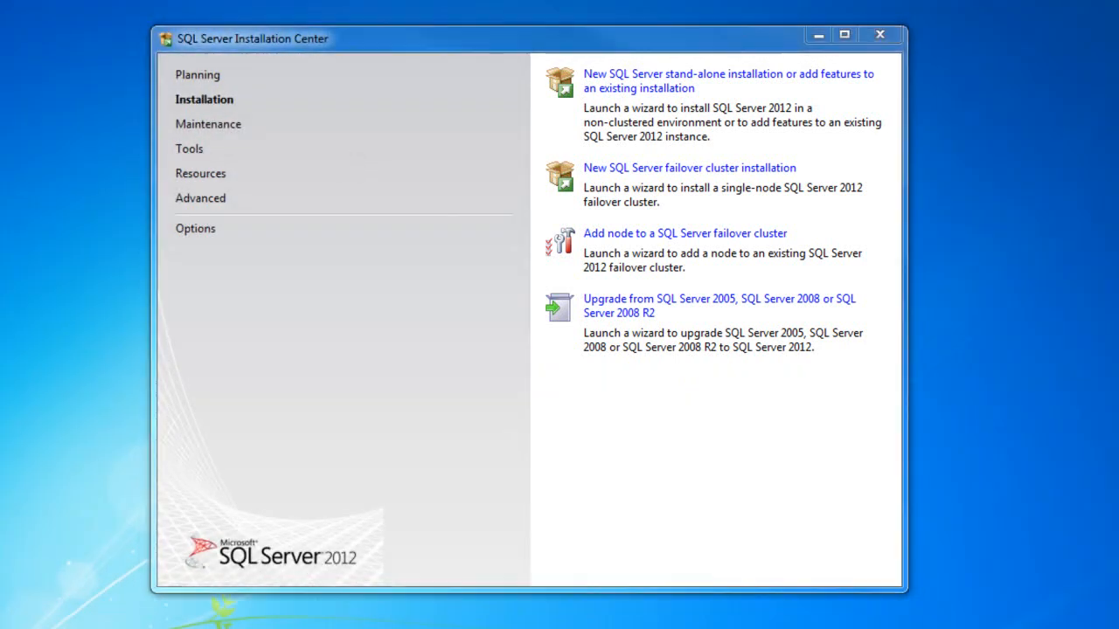
click(637, 87)
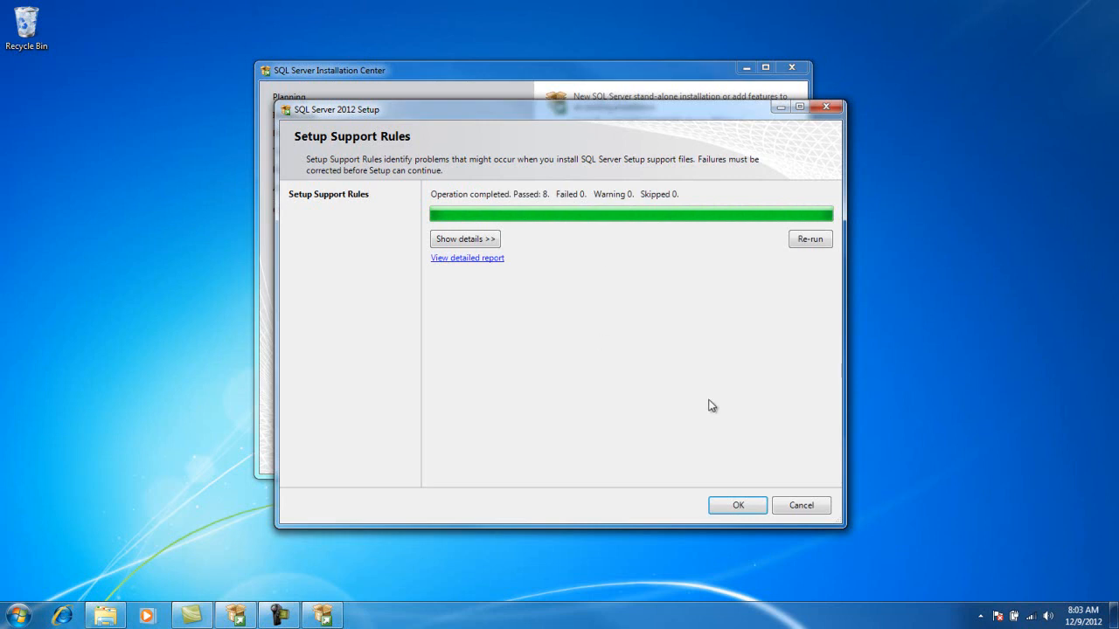
click(737, 506)
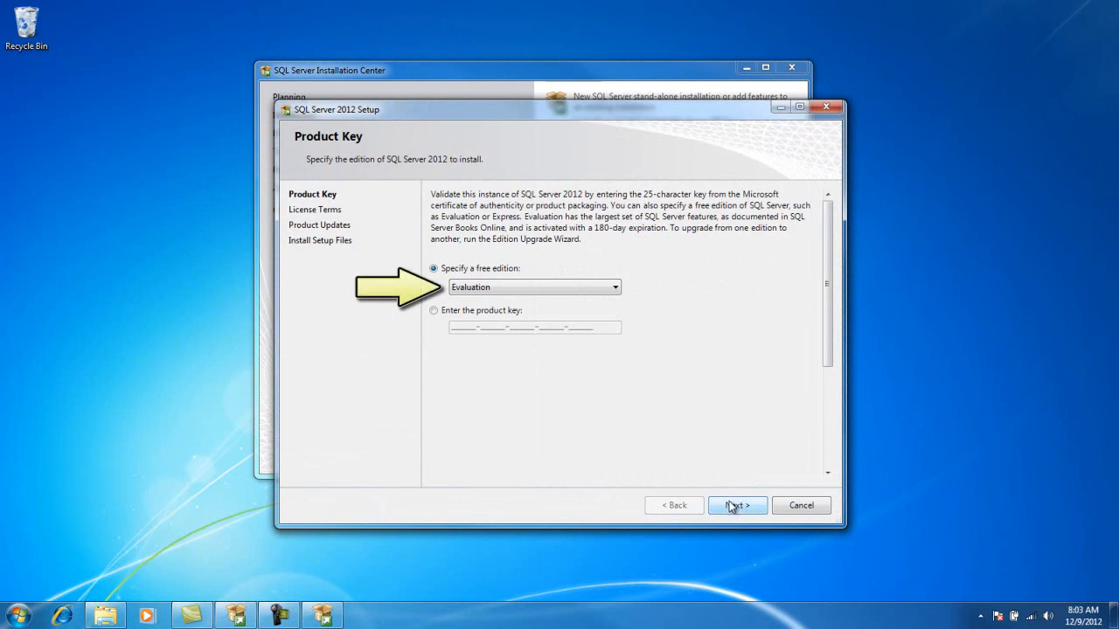
Choose to license the installation with a product key, enter the 25-character key and continue to the license terms
click(434, 312)
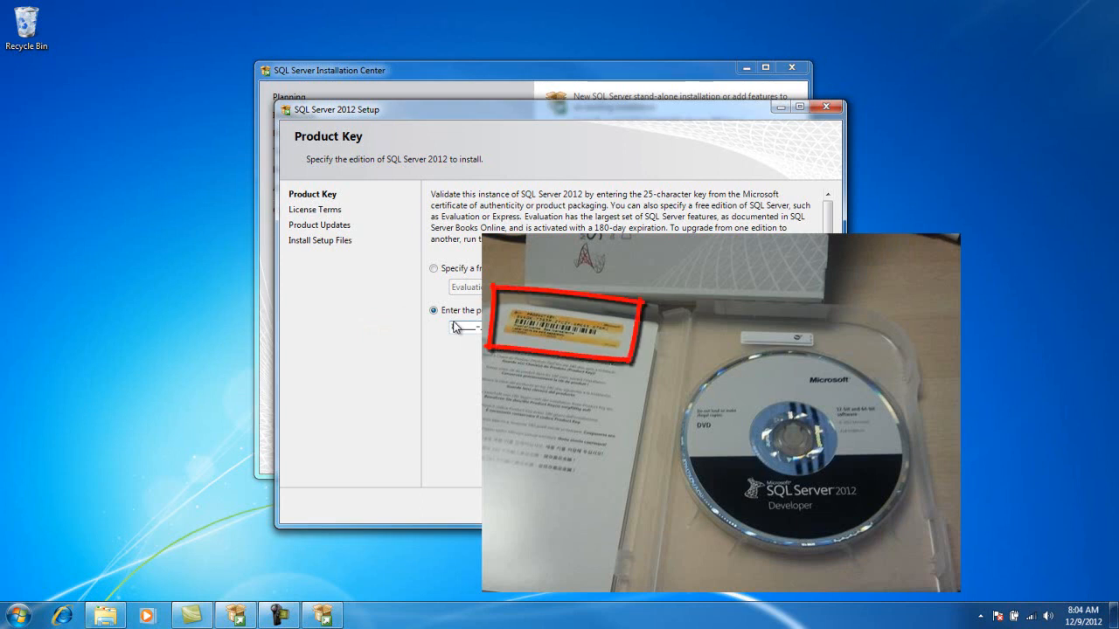
text(849)
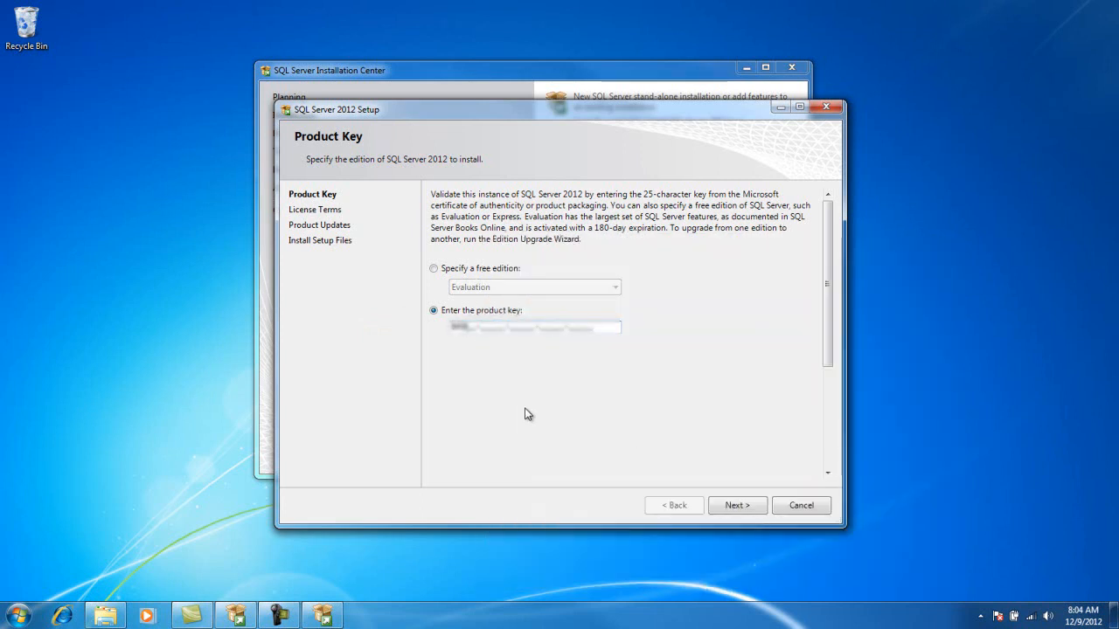
text(?????????????????????????)
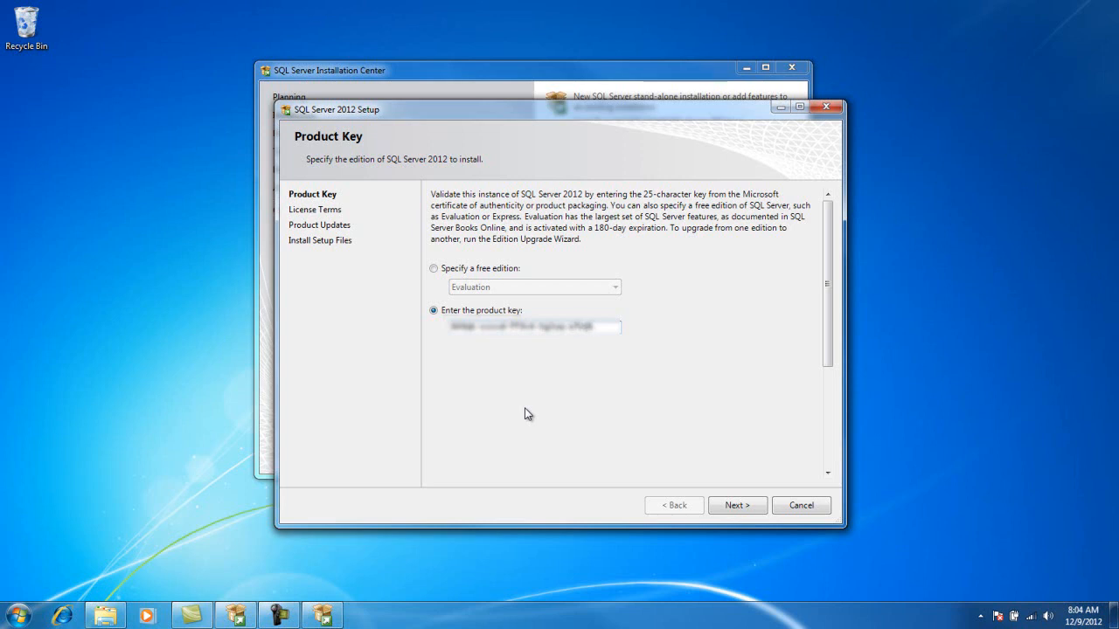
click(737, 508)
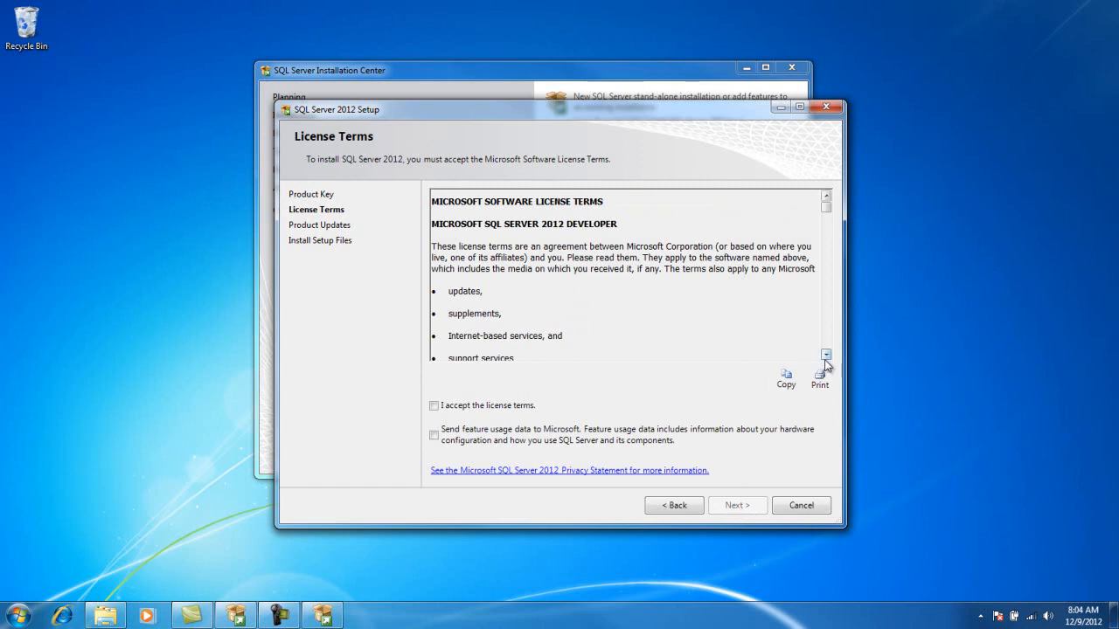
Accept the license terms without sending feature usage data, and proceed with the SQL Server product updates included
drag(826, 356, 826, 357)
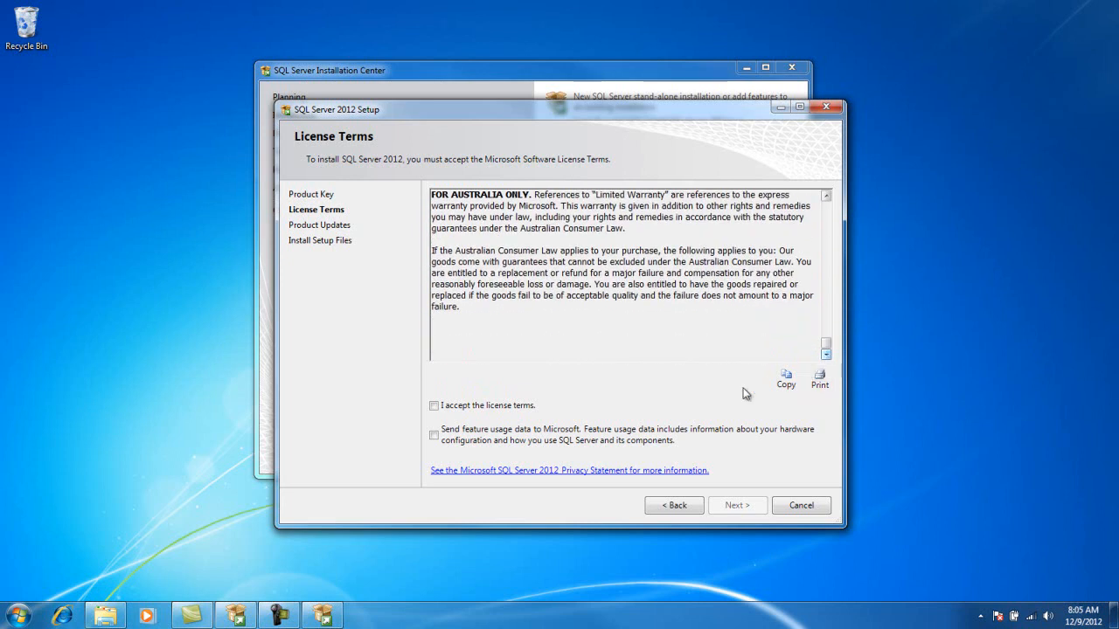
click(433, 406)
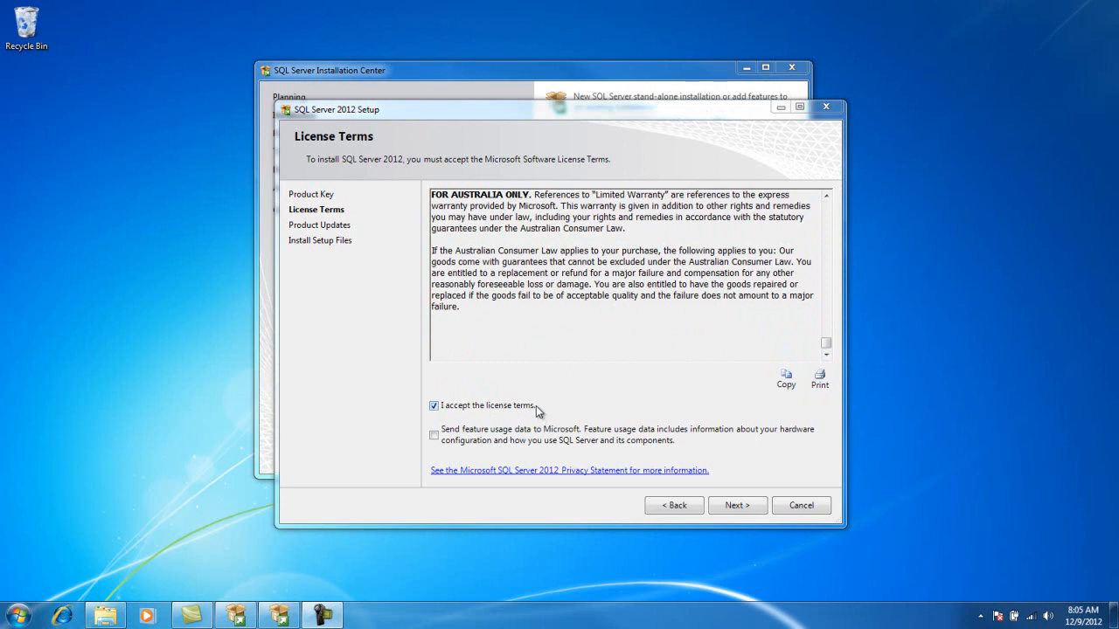
click(733, 506)
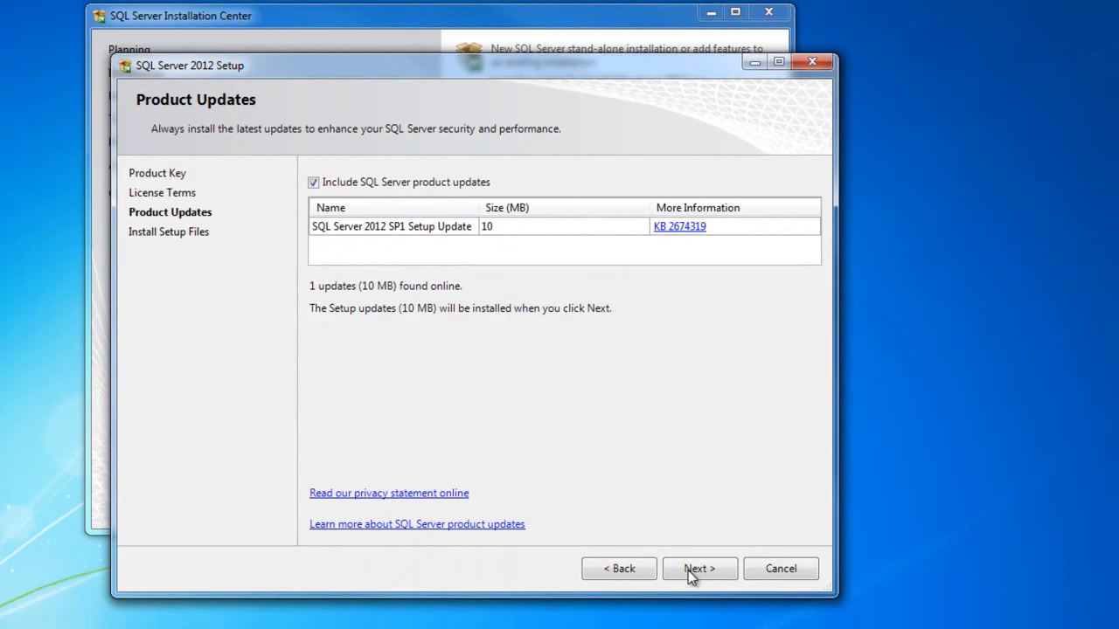
click(688, 570)
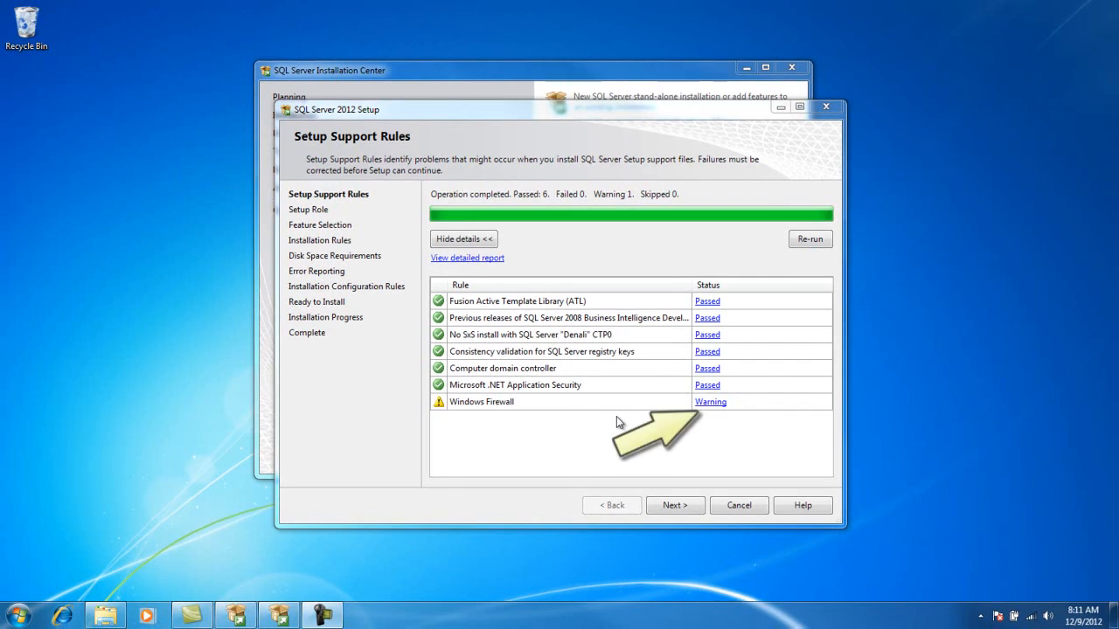
Read the details of the Windows Firewall rule warning, then proceed with the SQL Server Feature Installation role
click(710, 403)
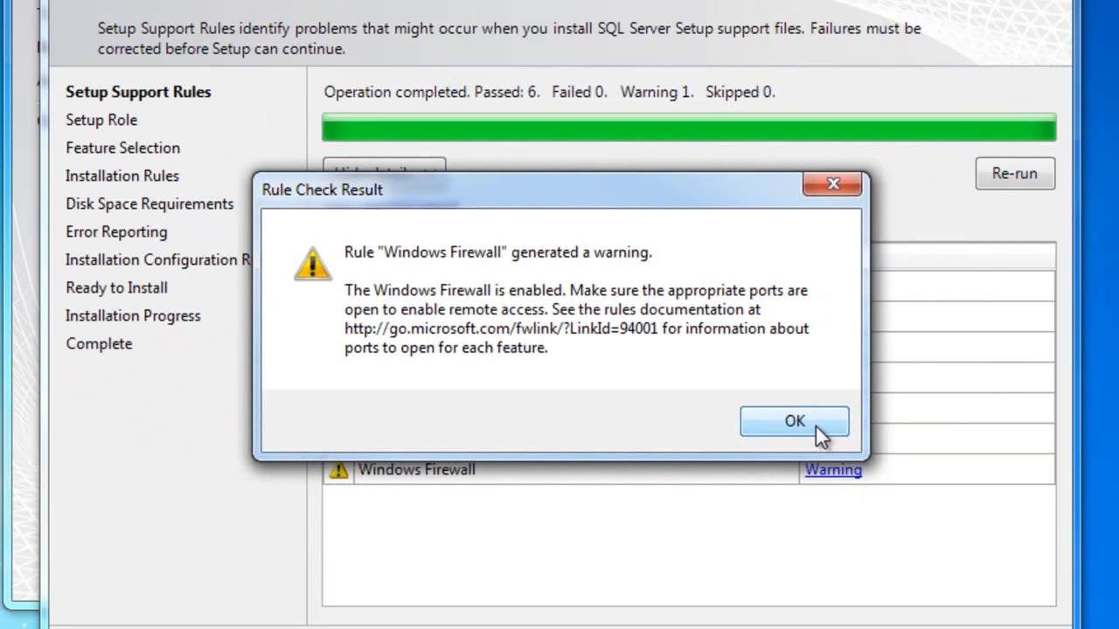
click(1005, 507)
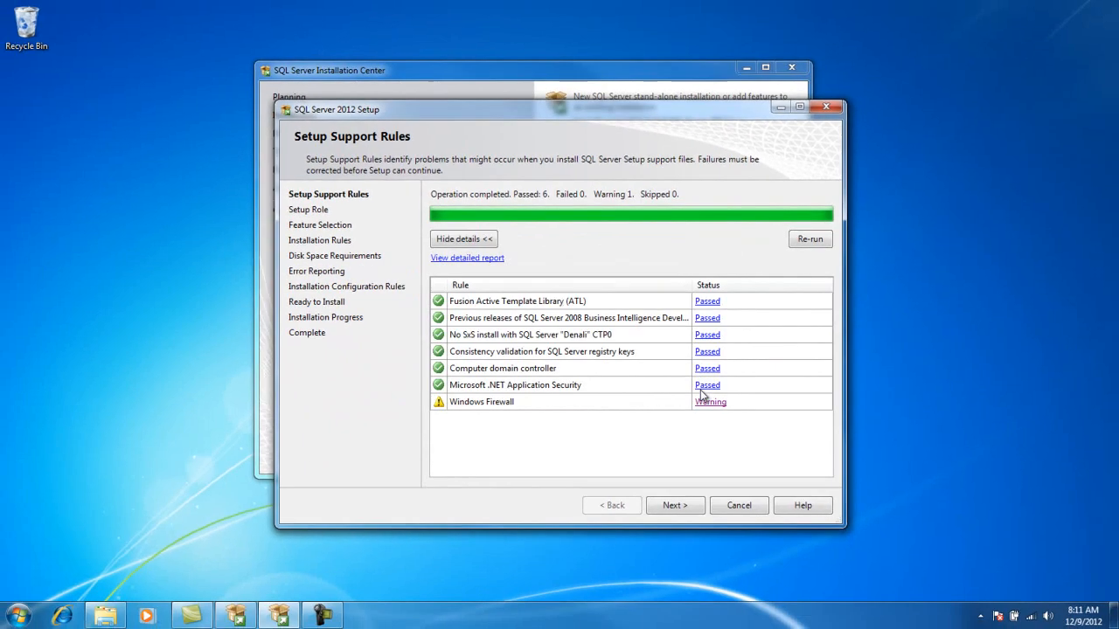
click(674, 506)
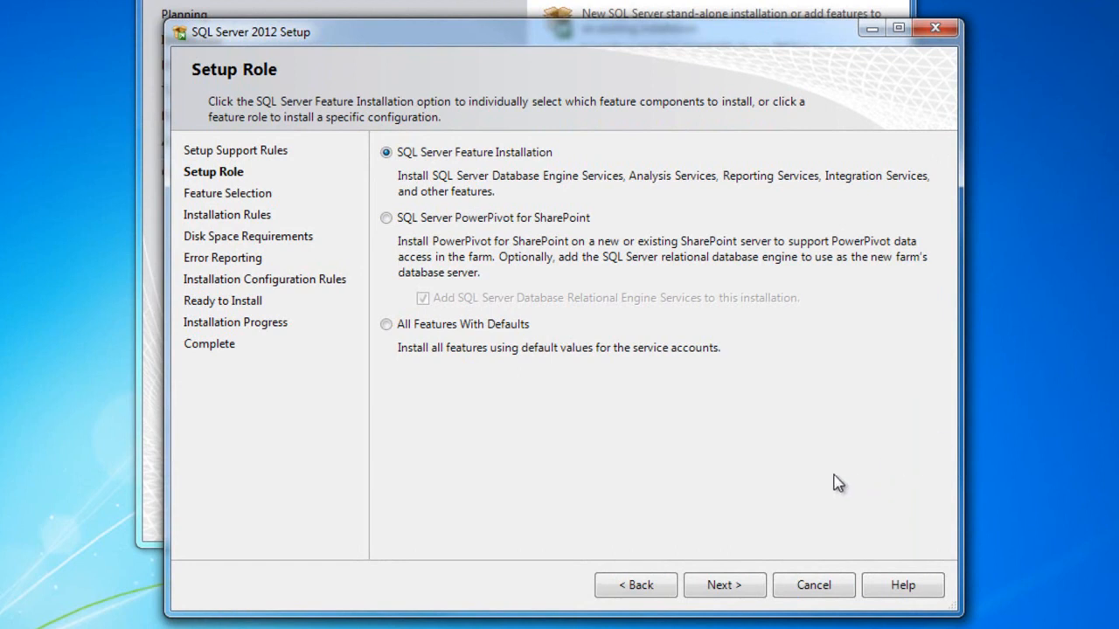
click(722, 587)
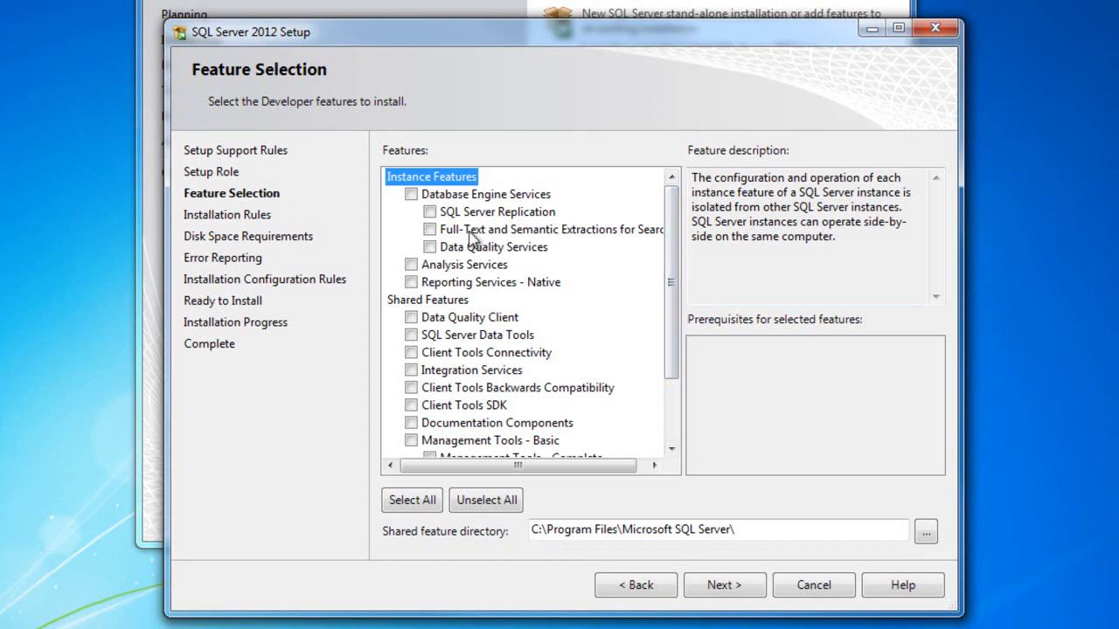
Select Database Engine Services, Management Tools - Basic and Complete, and Documentation Components as the features to install
click(410, 195)
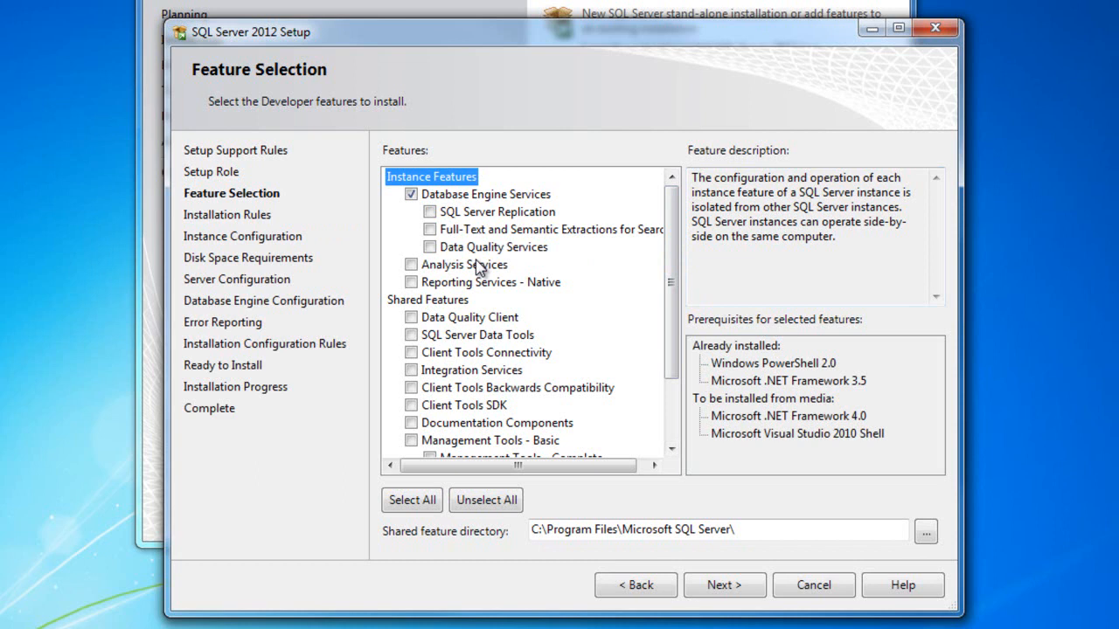
scroll(510, 253, down, 1)
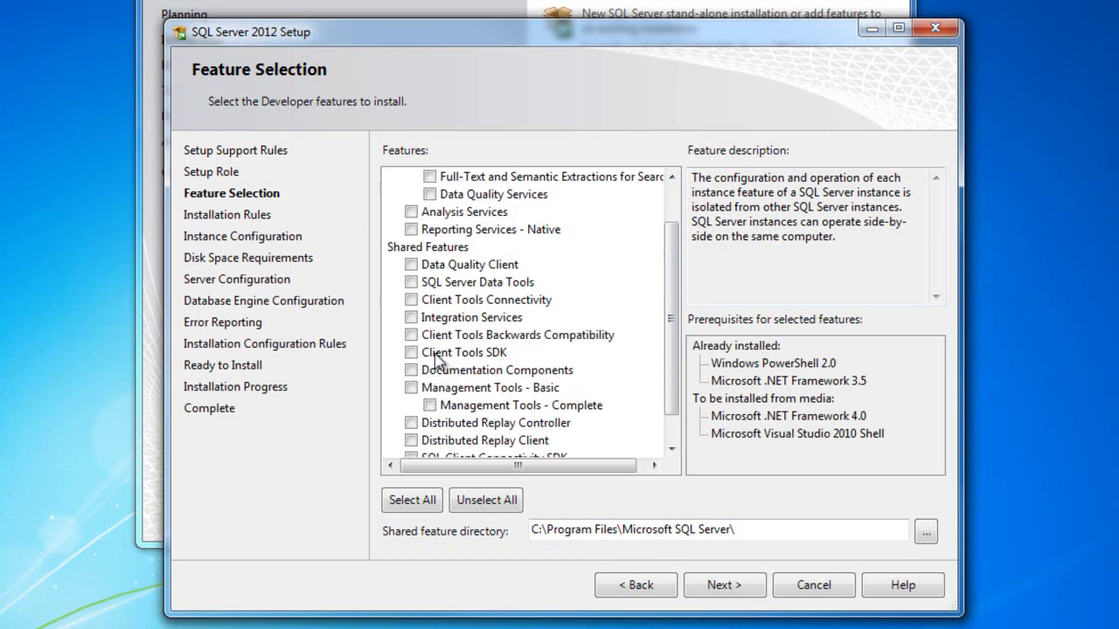
click(411, 387)
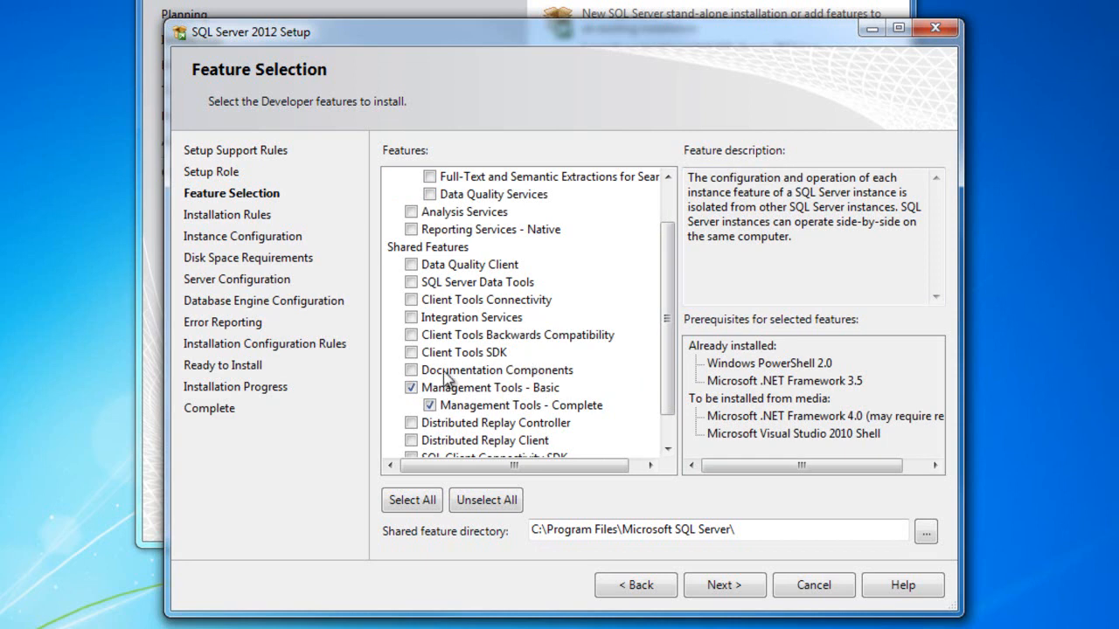
click(410, 370)
drag(530, 21, 530, 0)
drag(669, 245, 666, 225)
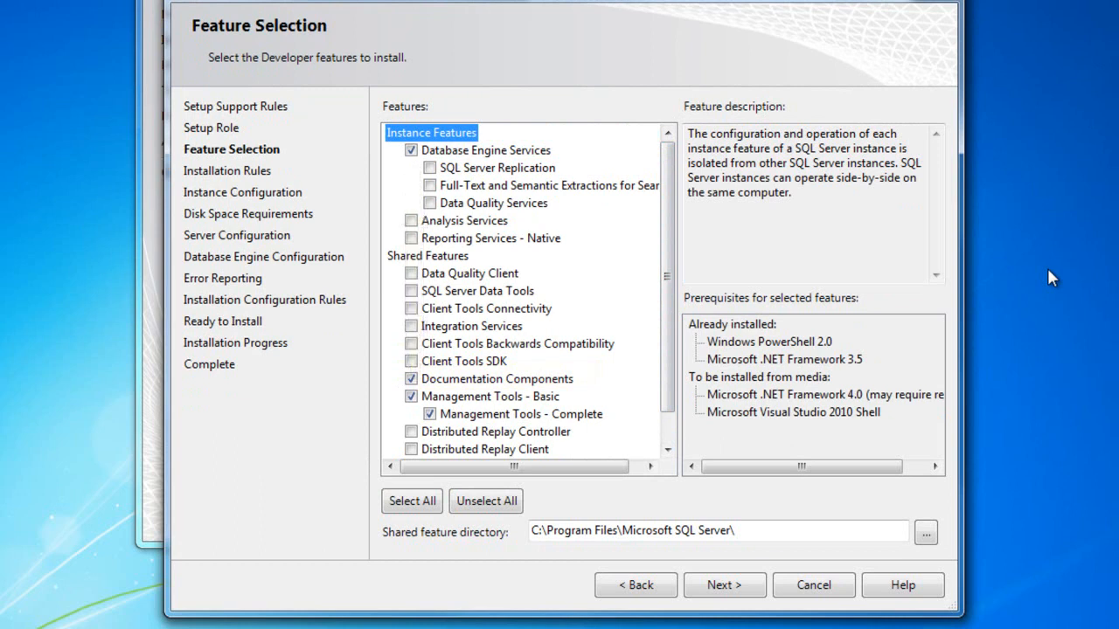
click(730, 592)
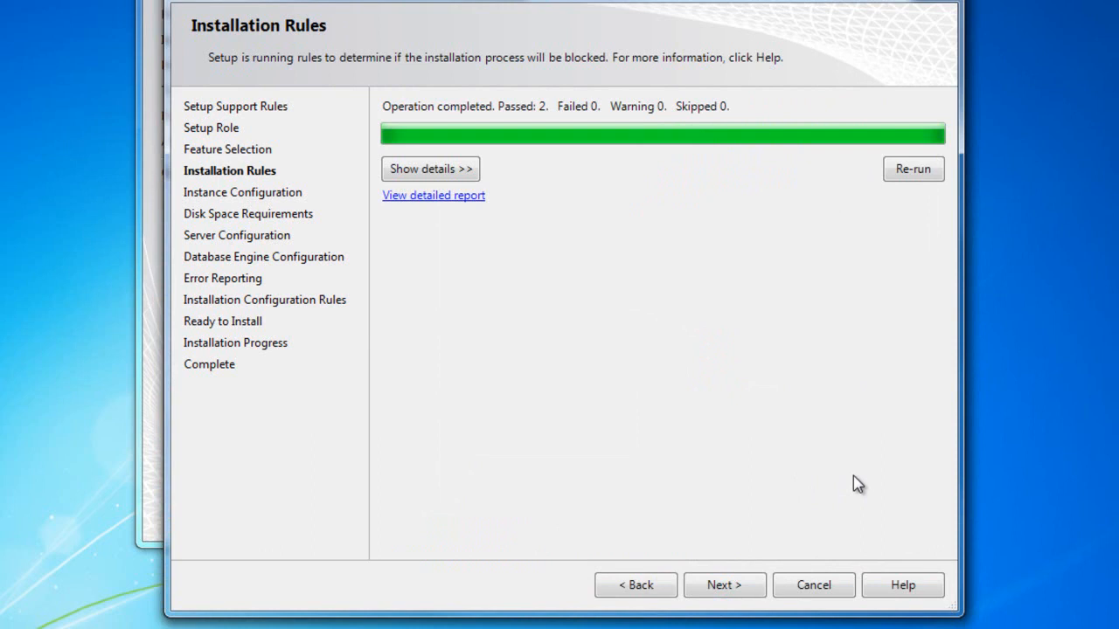
Keep the default instance with ID MSSQLSERVER and its root directory, and continue through the disk space summary
click(720, 584)
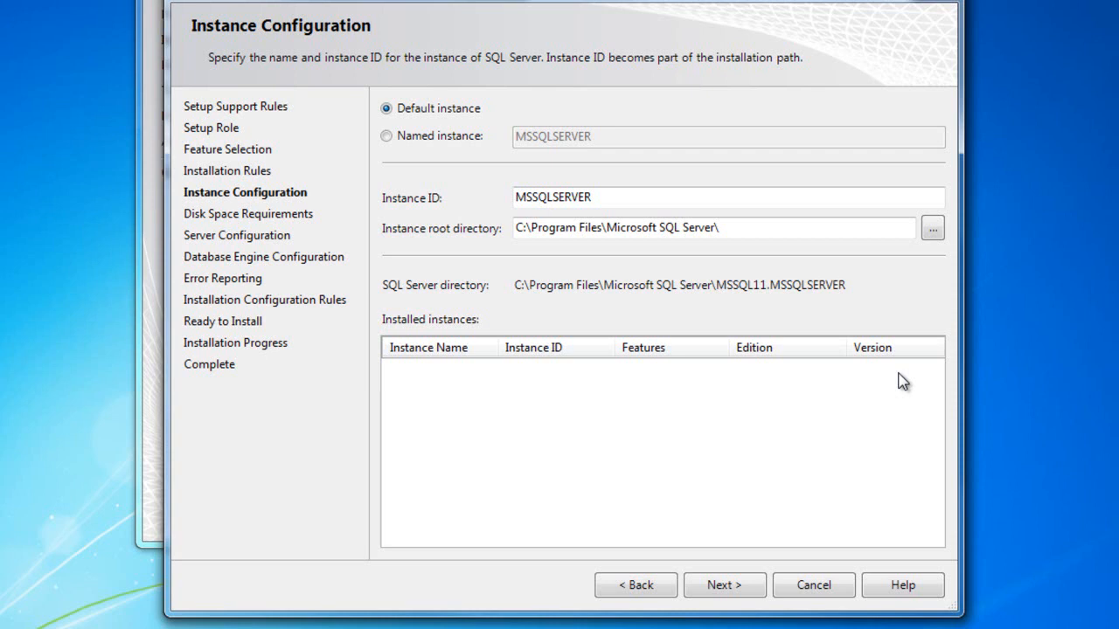
click(713, 587)
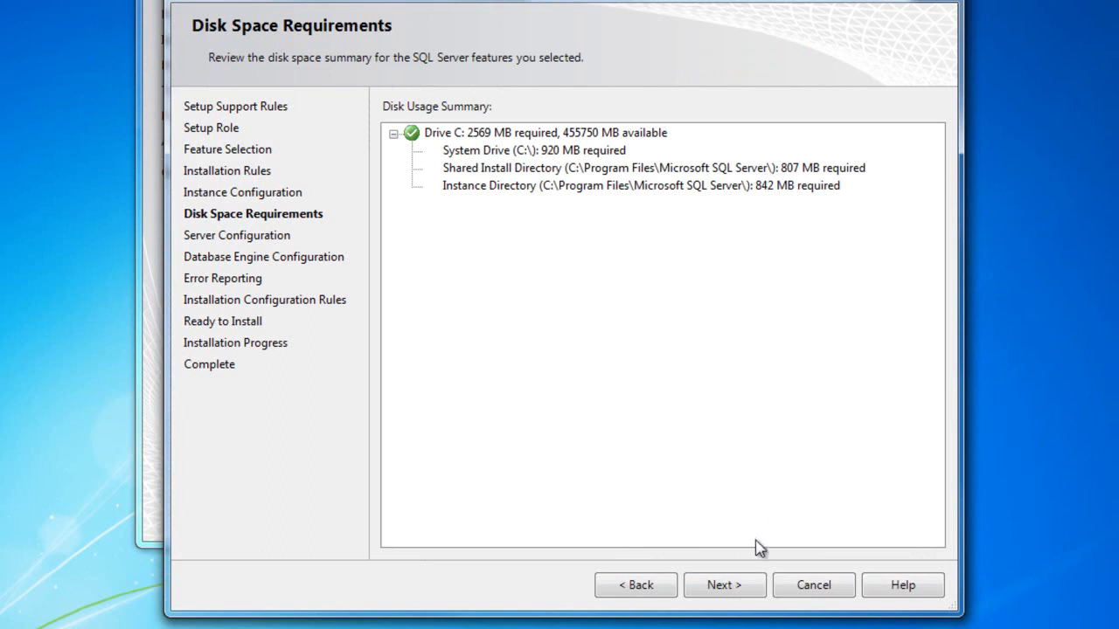
click(724, 586)
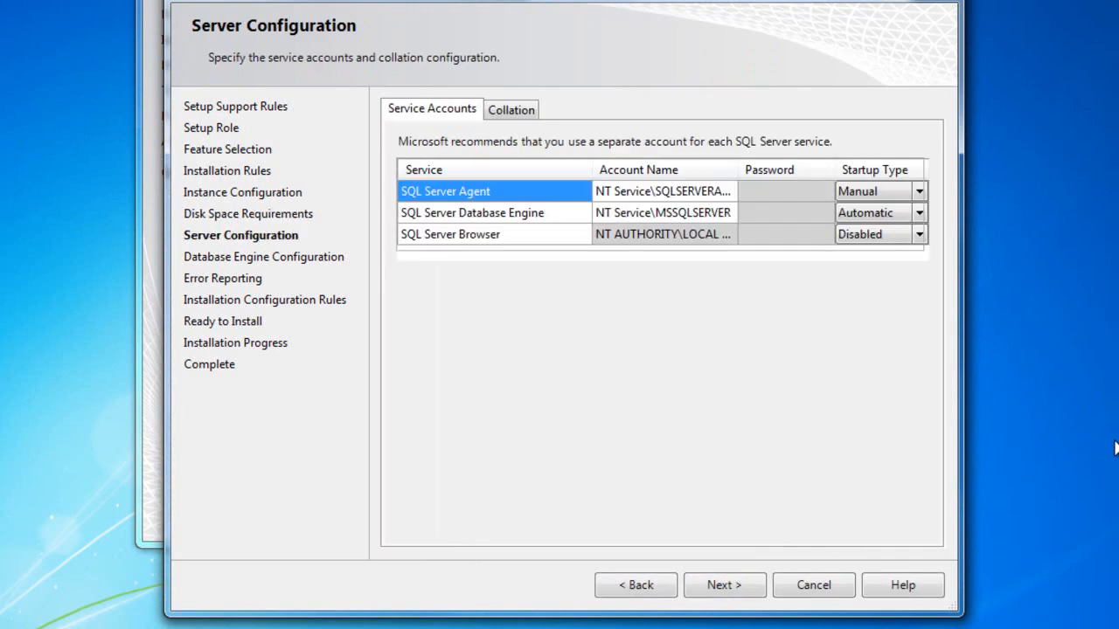
Accept the default service accounts, keep Windows authentication mode and add the current user as SQL Server administrator
drag(737, 169, 820, 172)
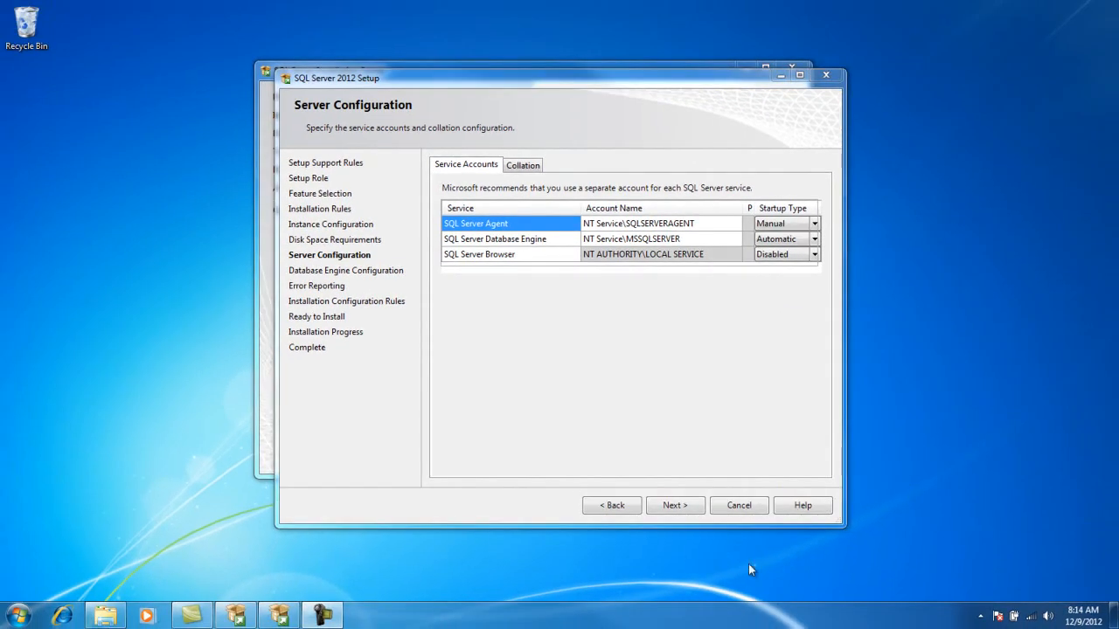
click(686, 508)
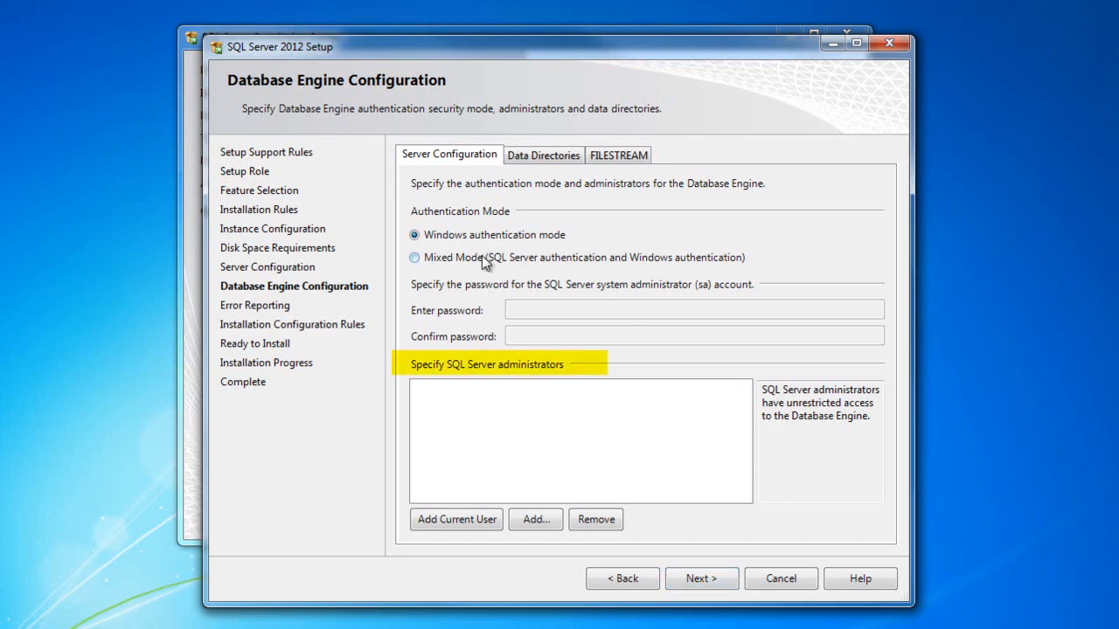
click(460, 516)
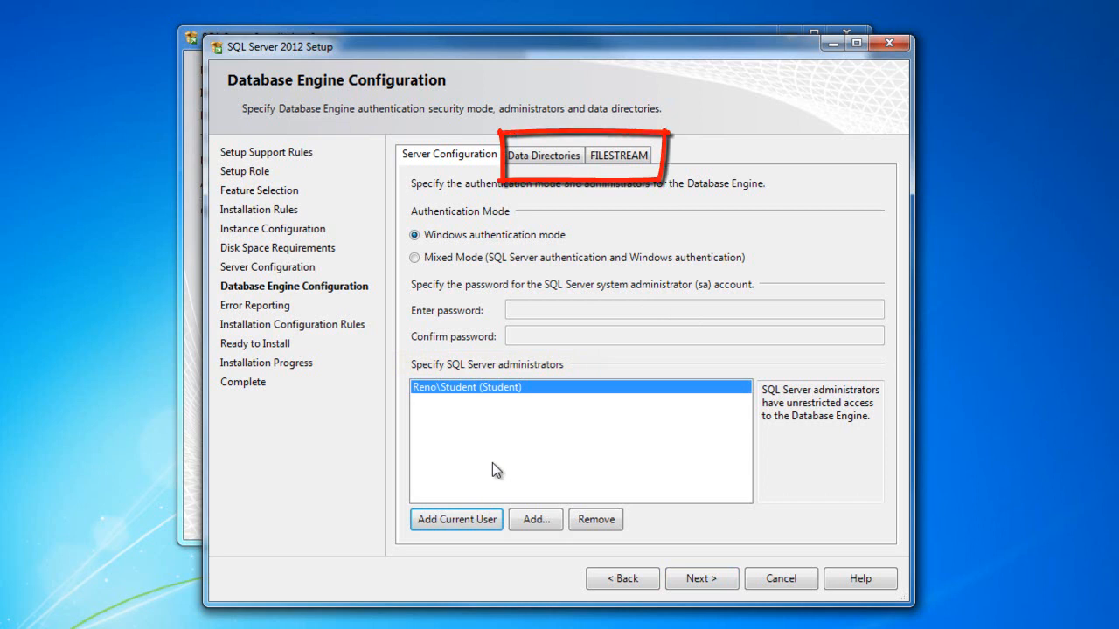
click(697, 581)
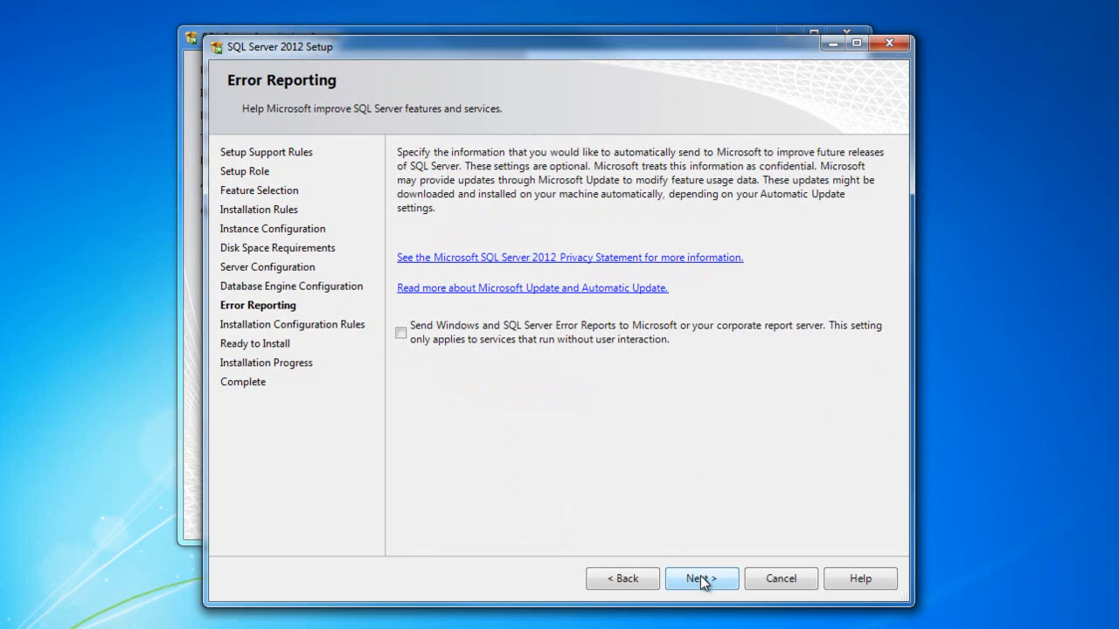
Leave error reporting off, review the installation summary through its end and start the installation
click(700, 577)
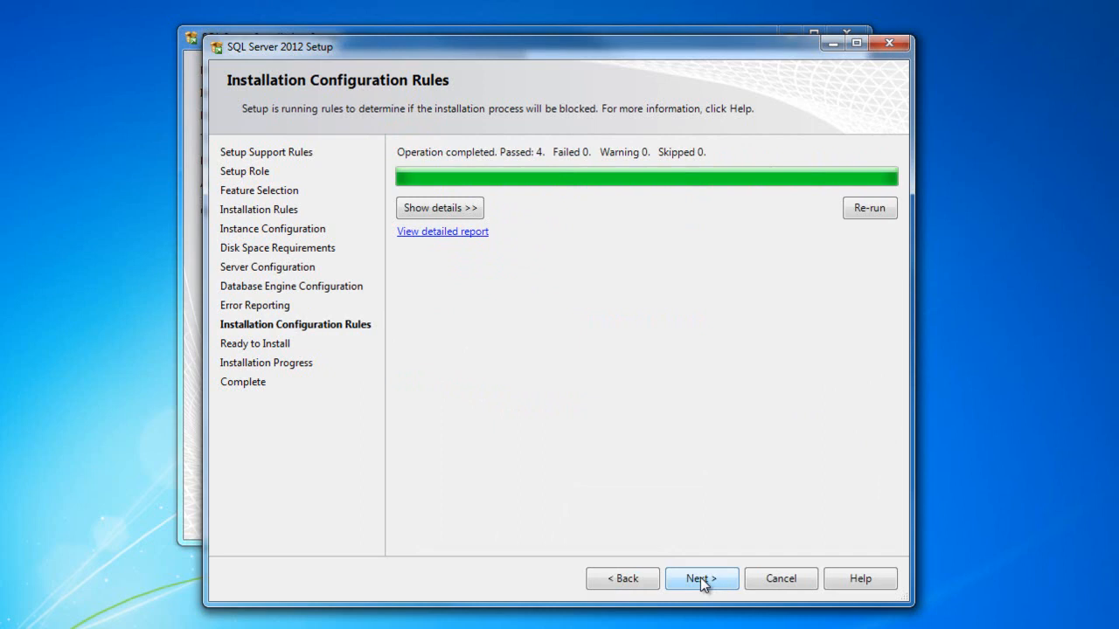
click(700, 577)
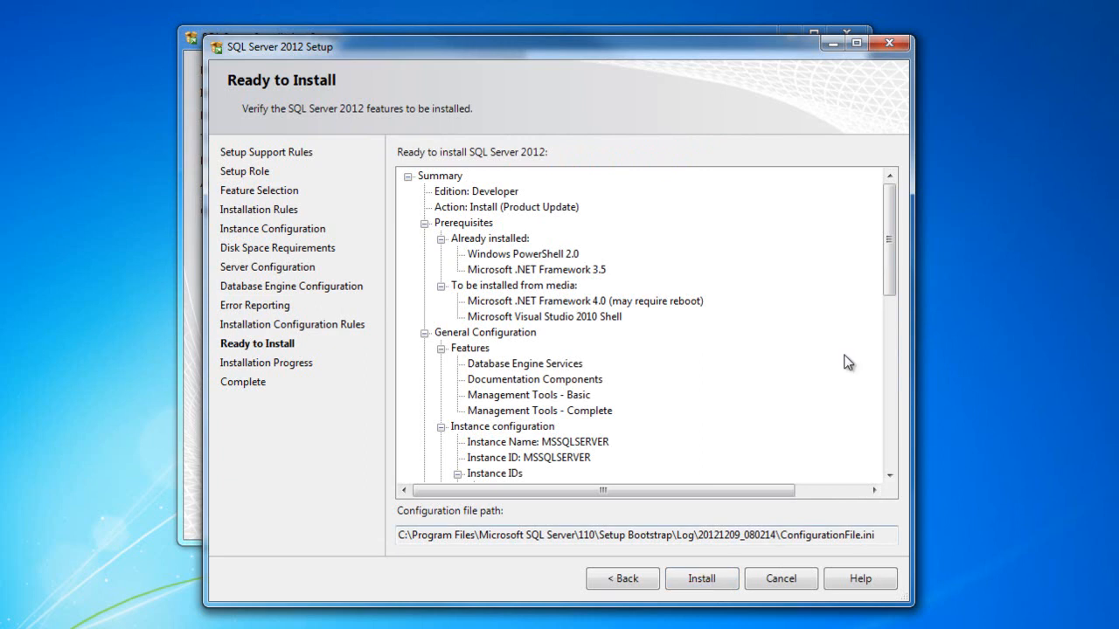
drag(889, 254, 881, 448)
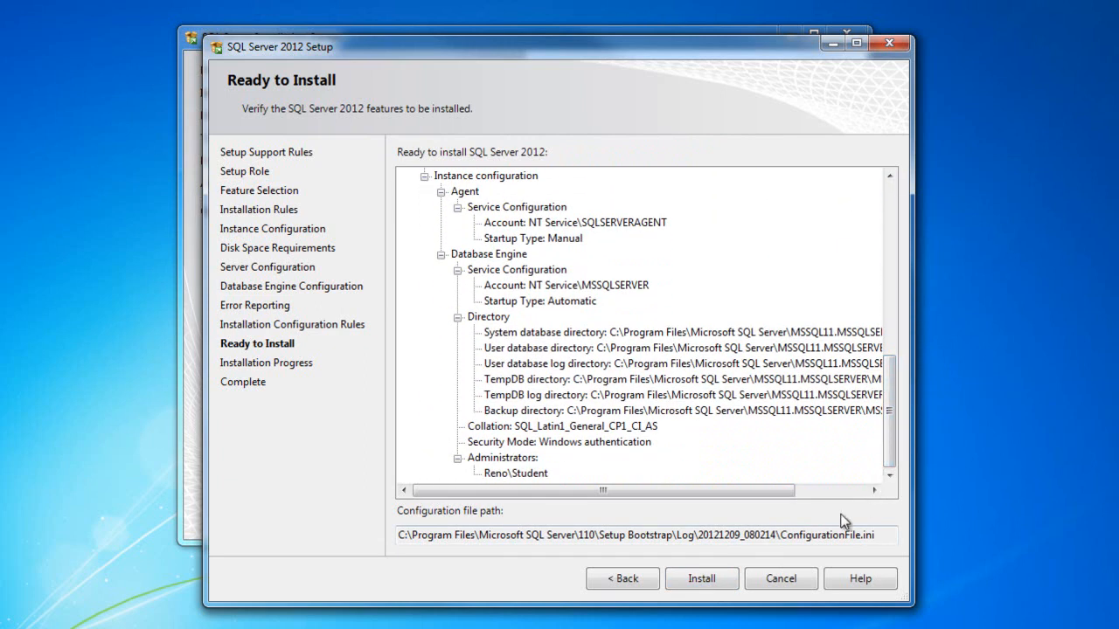
click(703, 582)
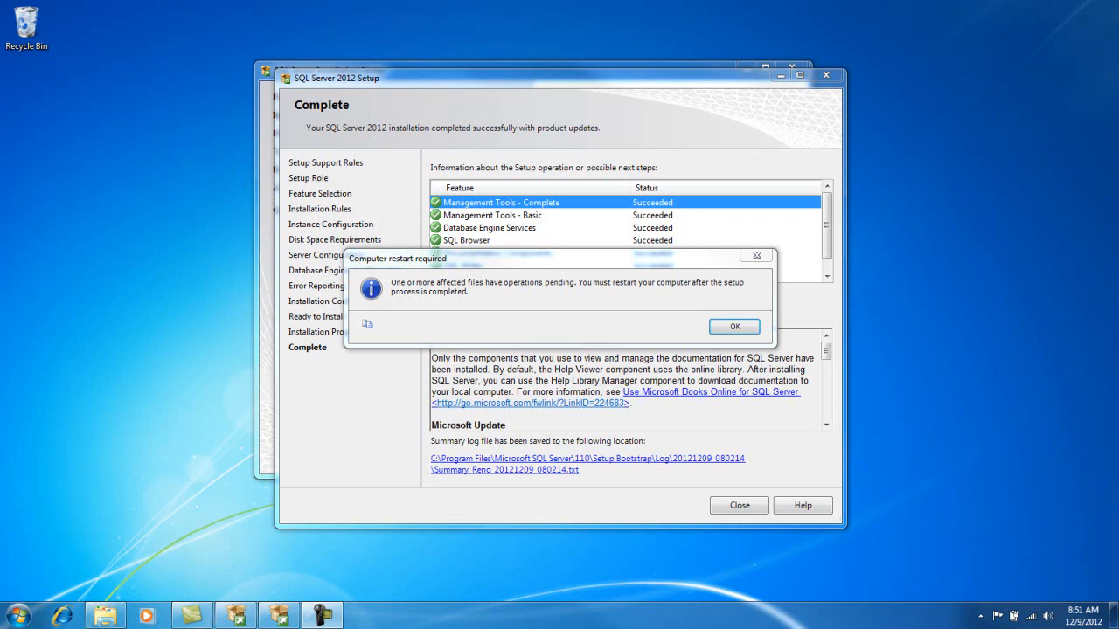
Acknowledge the computer restart notice and close the completed setup wizard
key(Return)
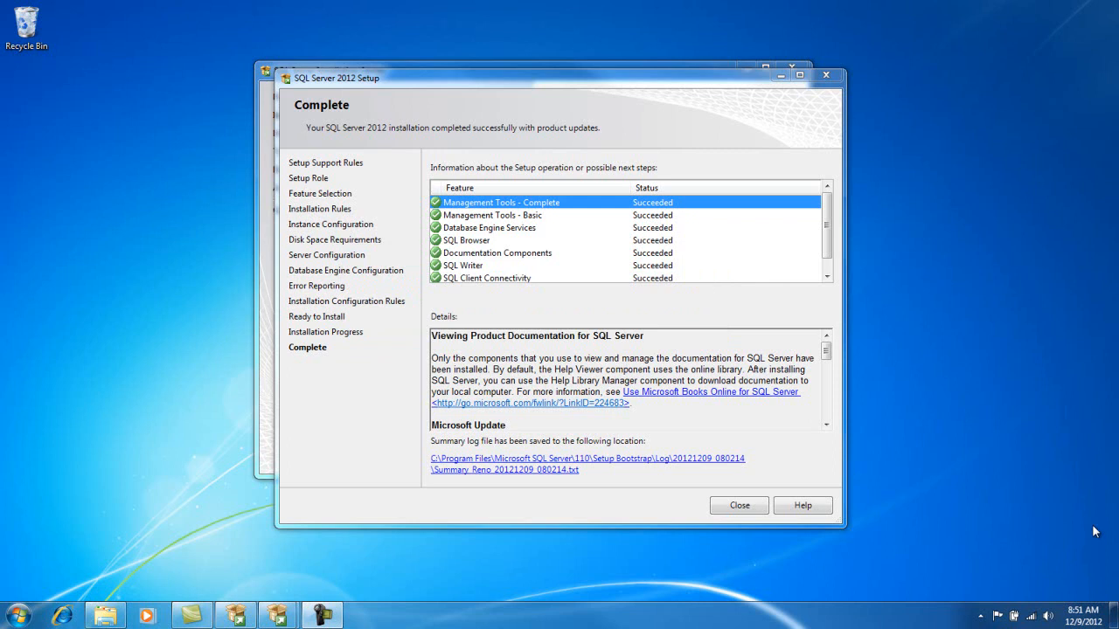
click(739, 506)
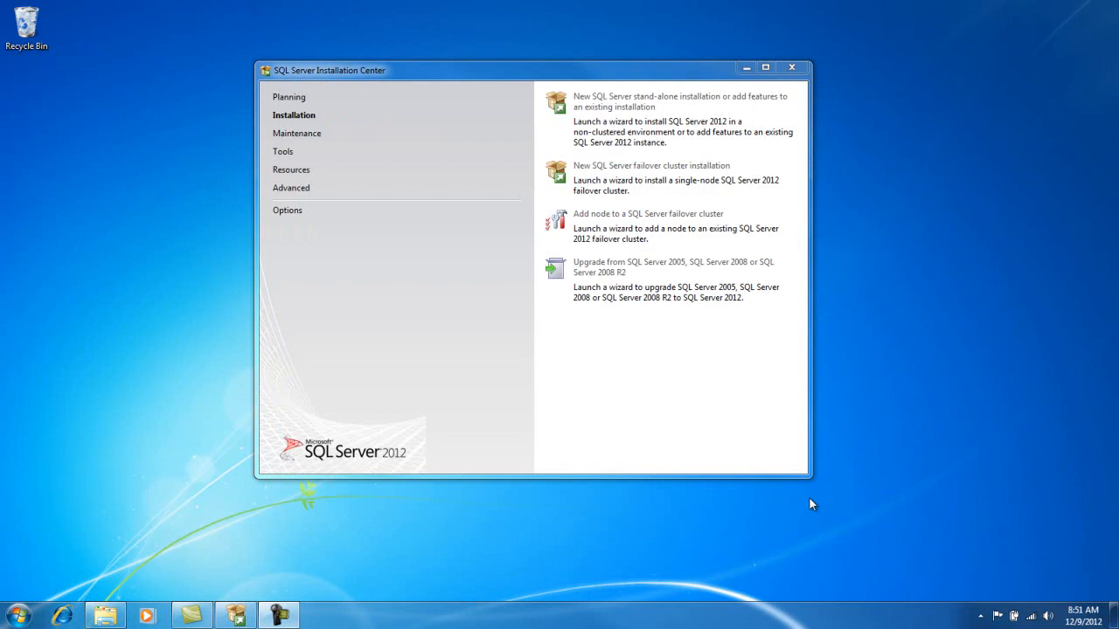
Close the SQL Server Installation Center and restart the computer to complete the installation
click(802, 70)
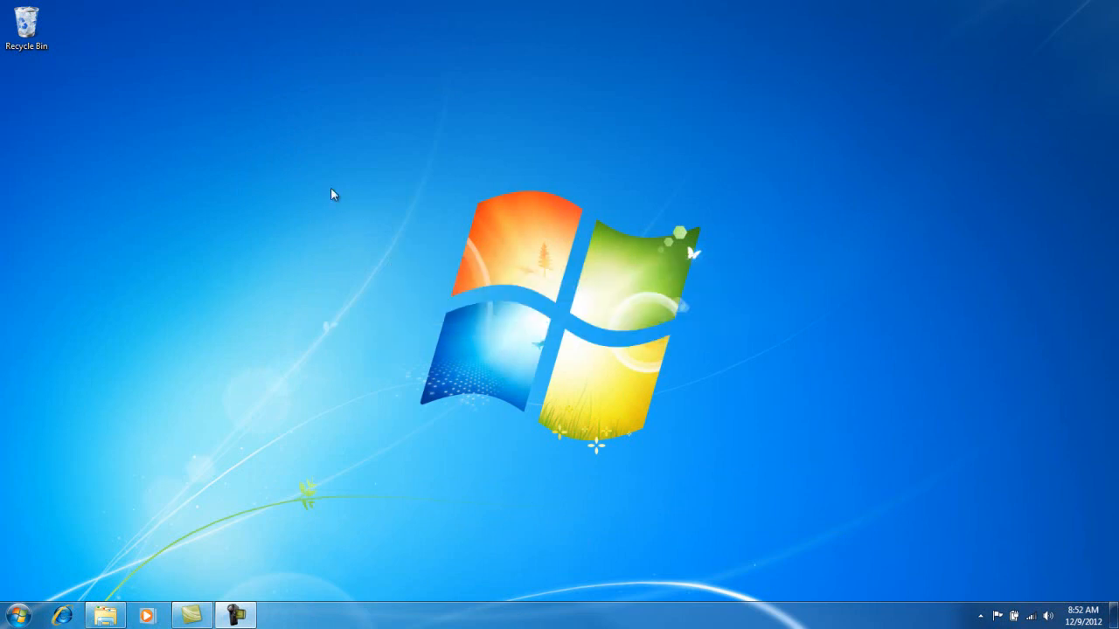
click(19, 619)
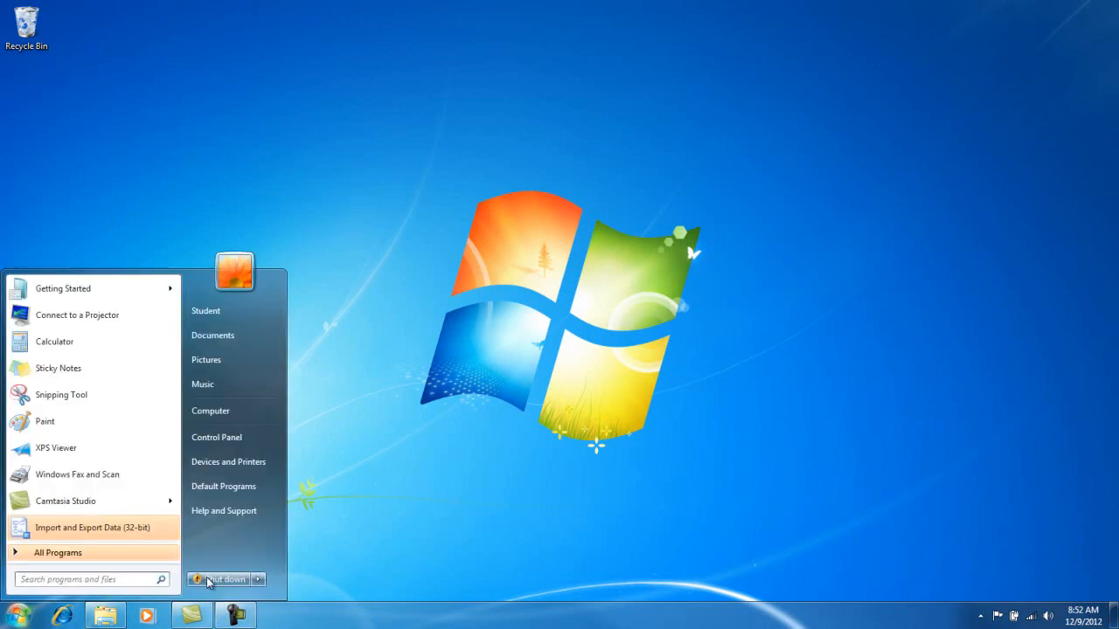
click(258, 581)
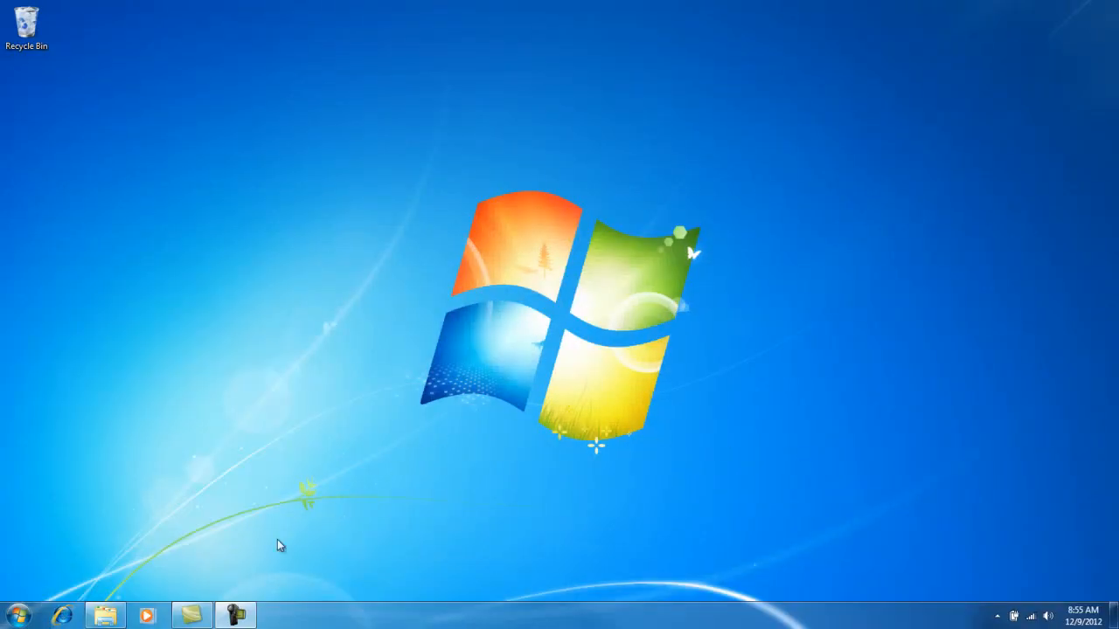
Launch SQL Server Management Studio 2012 and connect to the RENO database engine with Windows Authentication
click(20, 616)
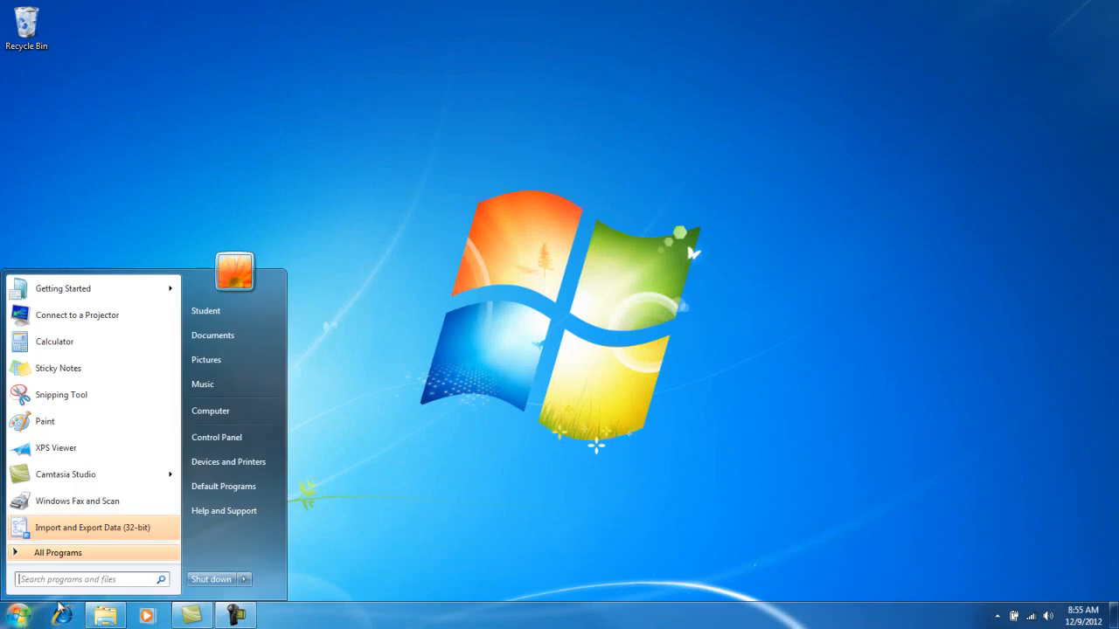
click(73, 555)
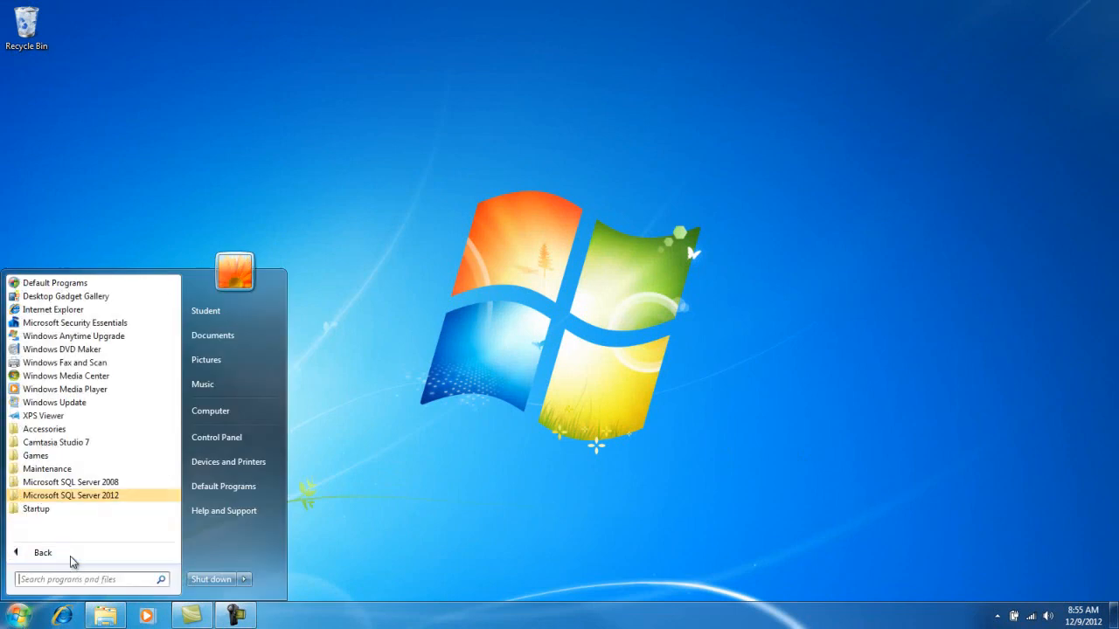
click(84, 499)
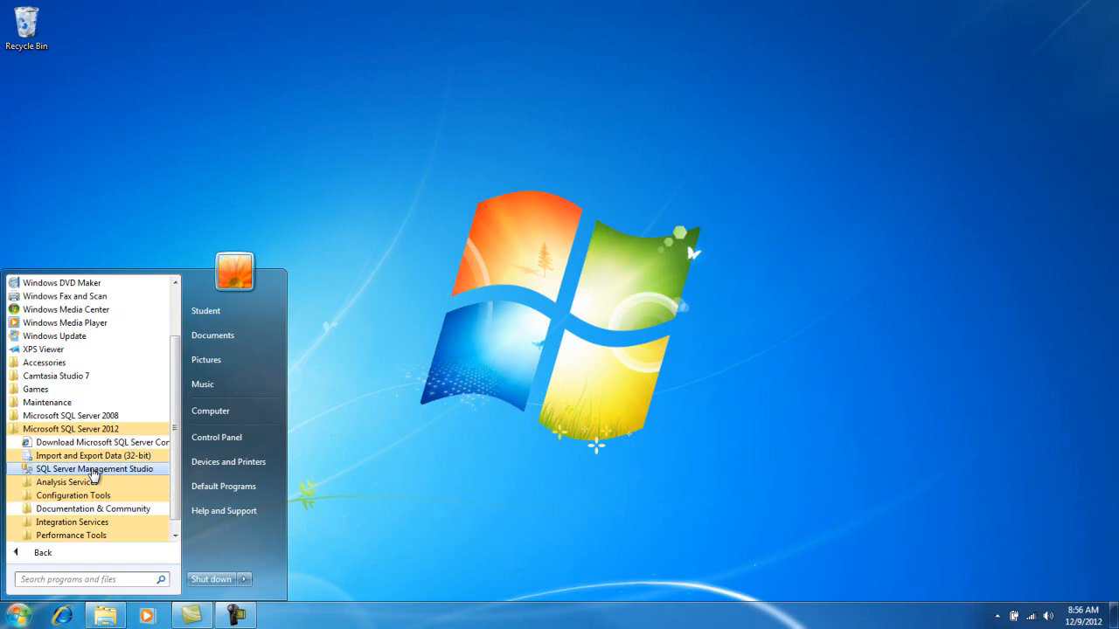
click(94, 473)
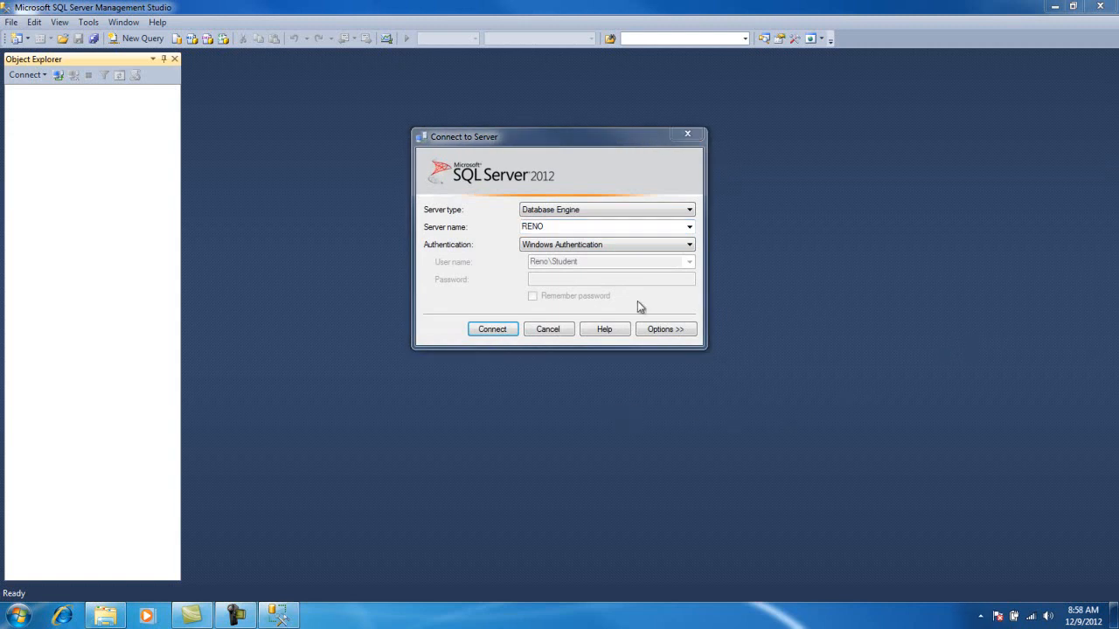
click(502, 328)
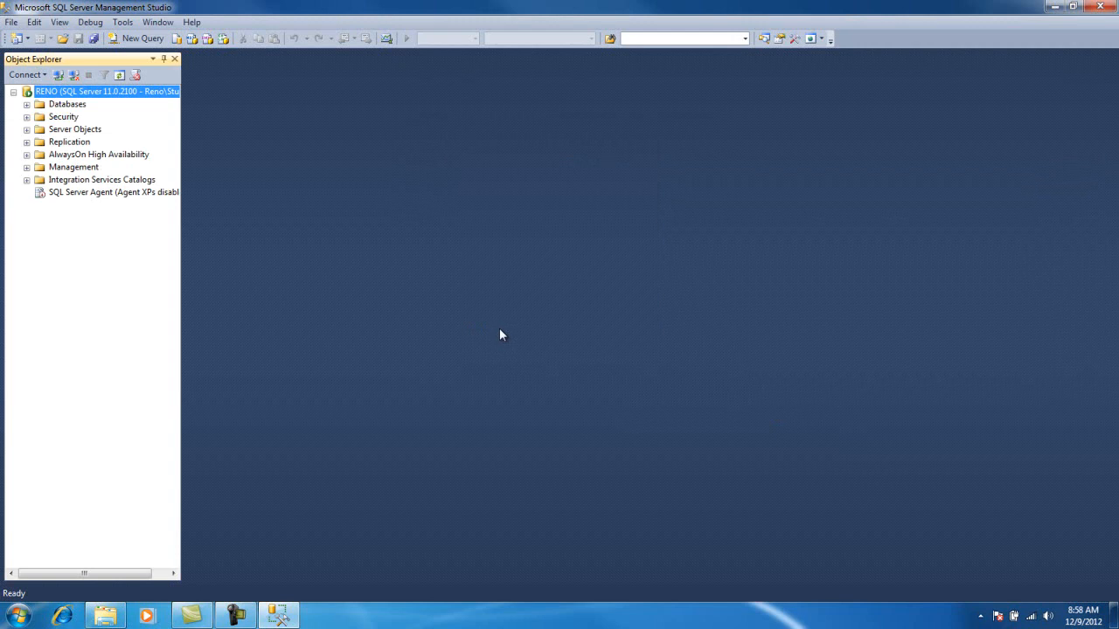
Create a new query on the connected server and bring up the choices for opening an existing file
click(139, 38)
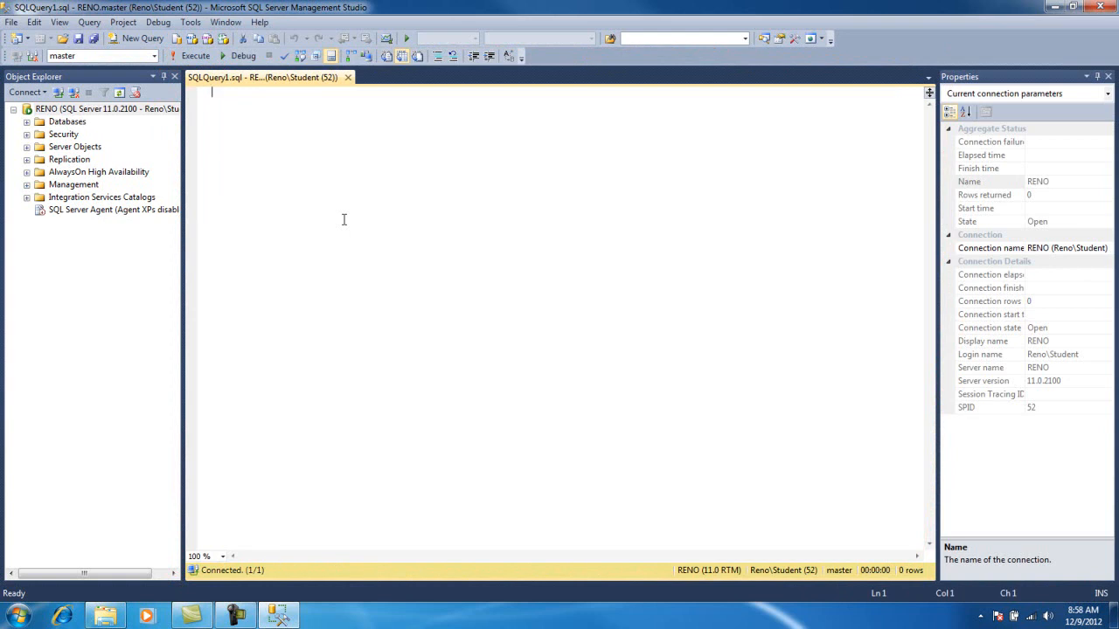
click(11, 24)
mouse_move(60, 83)
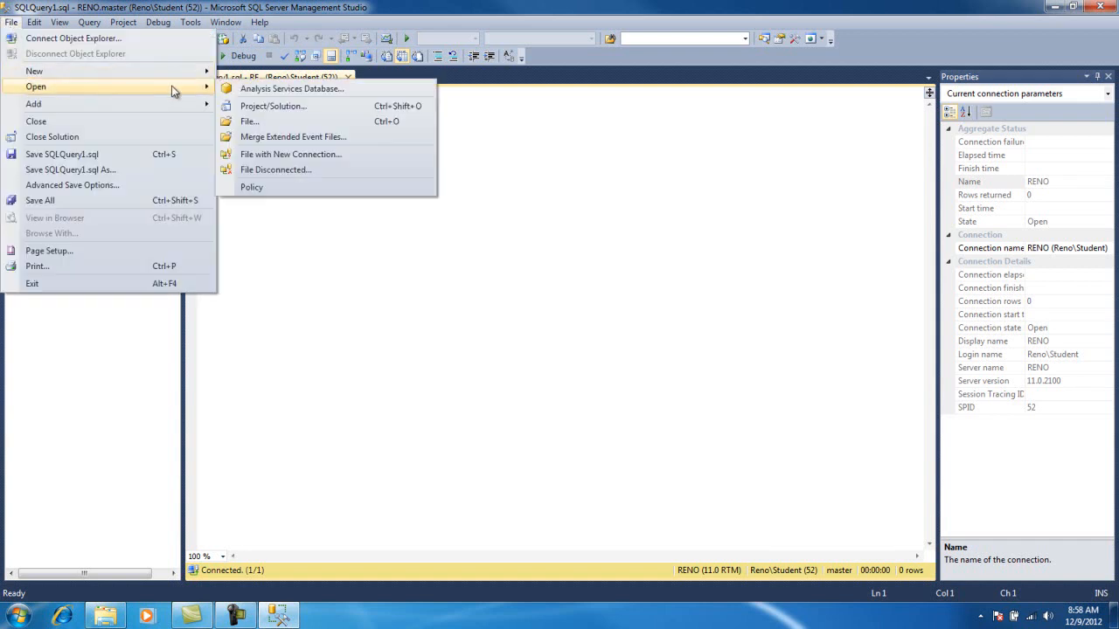